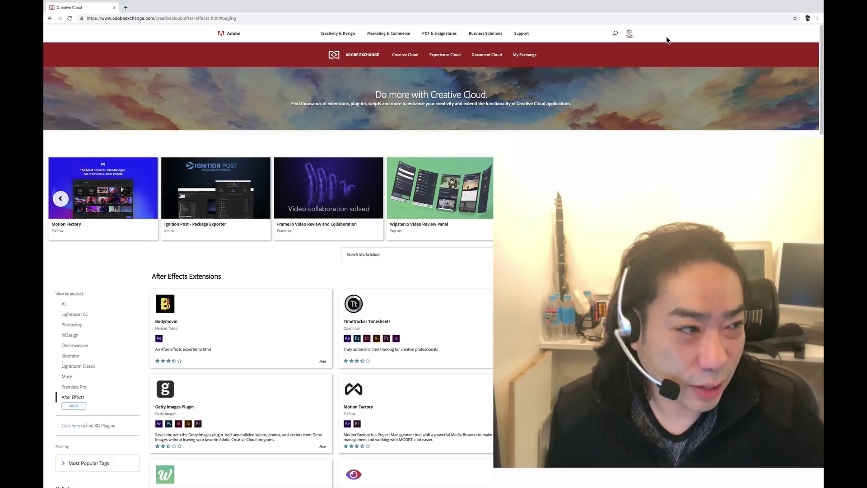
pyautogui.click(630, 34)
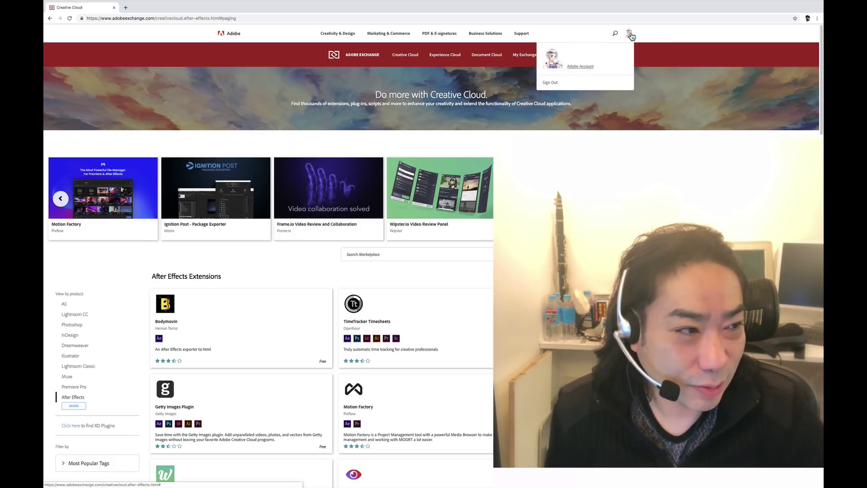
pyautogui.click(678, 36)
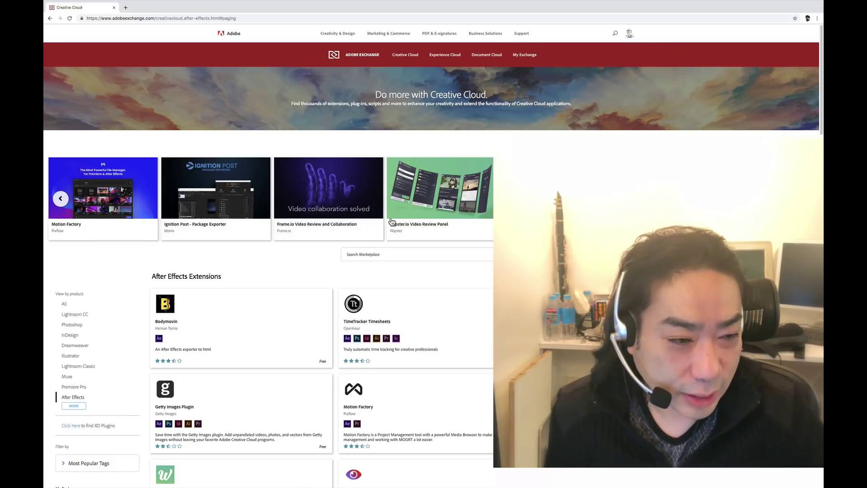
pyautogui.scroll(-2, 394, 249)
pyautogui.scroll(-2, 394, 249)
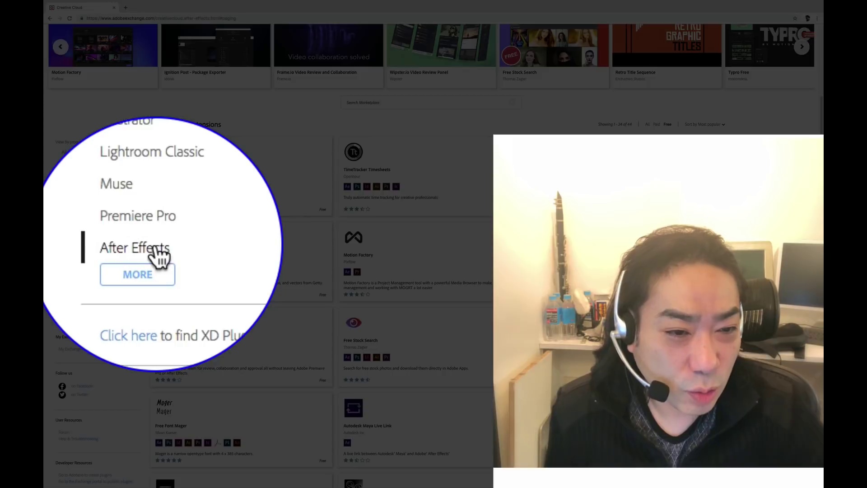
pyautogui.click(72, 304)
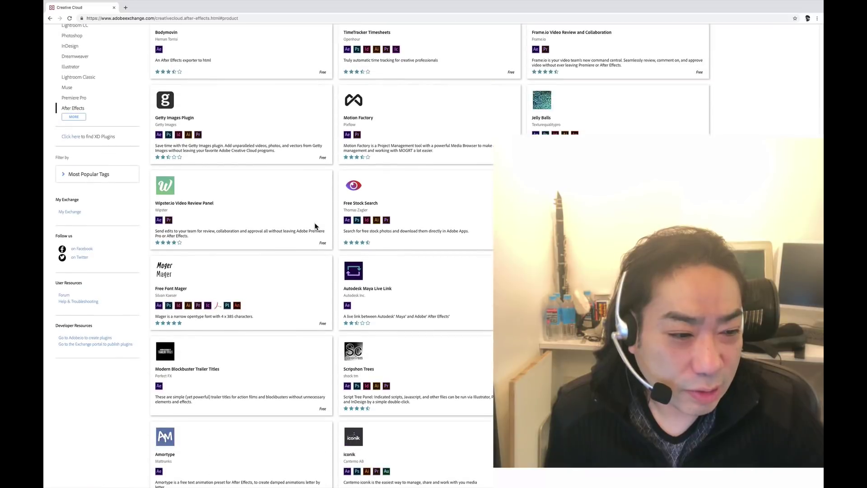
pyautogui.scroll(-2, 315, 225)
pyautogui.scroll(-3, 315, 226)
pyautogui.scroll(3, 315, 226)
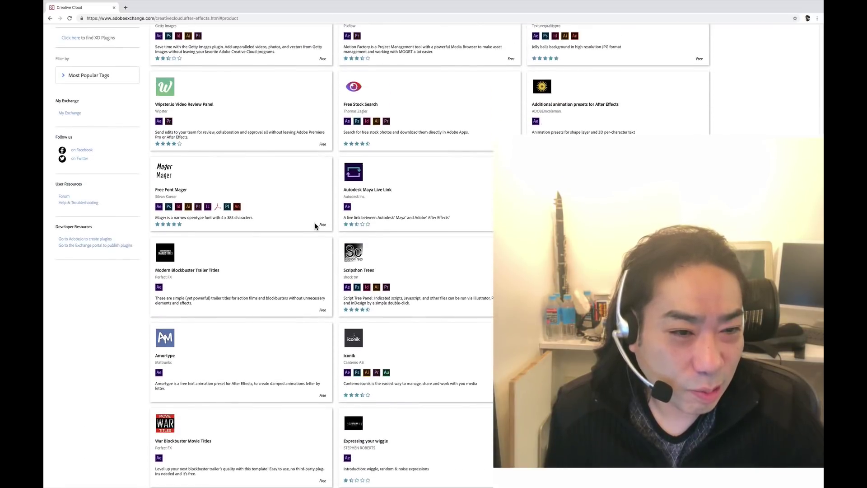
pyautogui.scroll(3, 314, 226)
pyautogui.scroll(3, 315, 226)
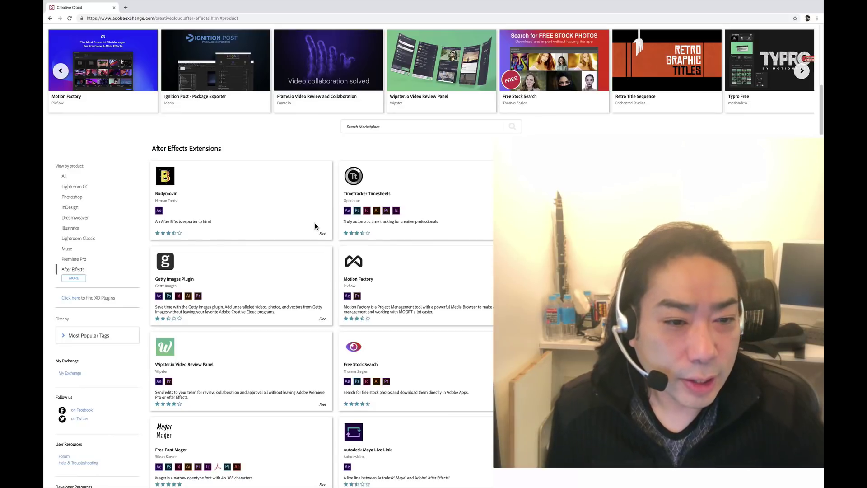
pyautogui.click(170, 183)
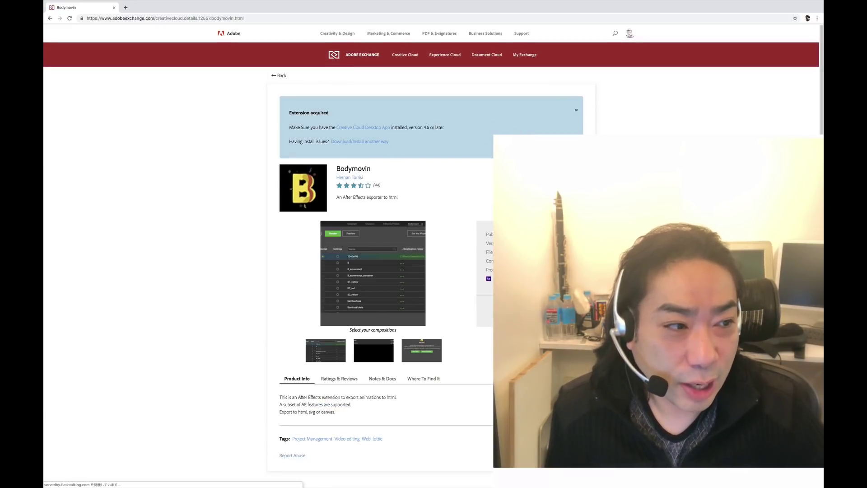
pyautogui.click(50, 18)
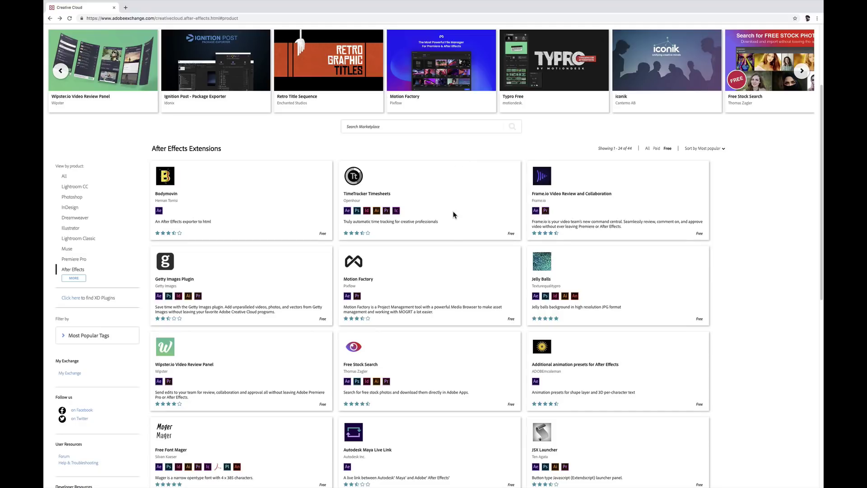
# Scroll to the bottom of the After Effects extensions list and advance to results 25–44
pyautogui.scroll(-5, 455, 214)
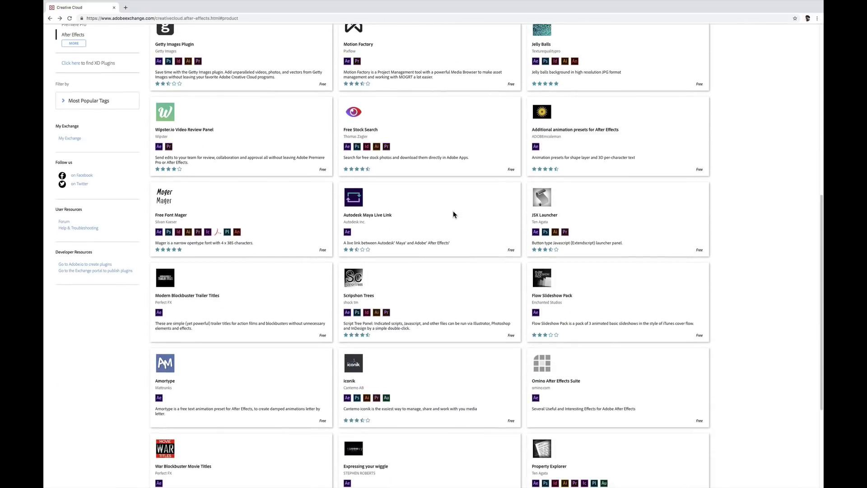
pyautogui.scroll(5, 454, 214)
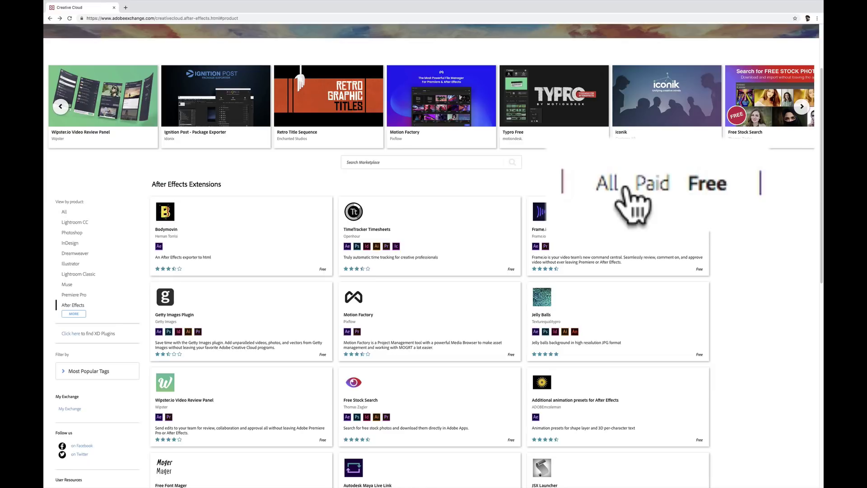
pyautogui.scroll(-3, 430, 238)
pyautogui.scroll(-4, 430, 239)
pyautogui.scroll(-3, 430, 238)
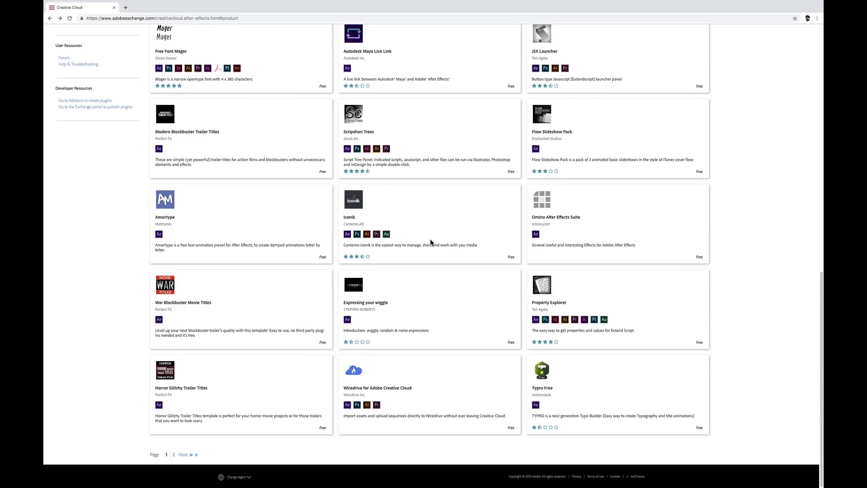
pyautogui.click(182, 455)
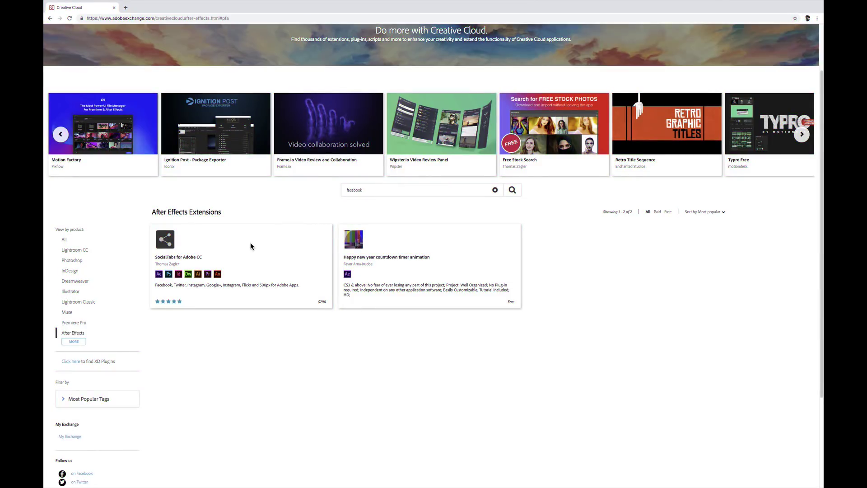
# Open the SocialTabs for Adobe CC result from the 'facebook' search results
pyautogui.click(197, 262)
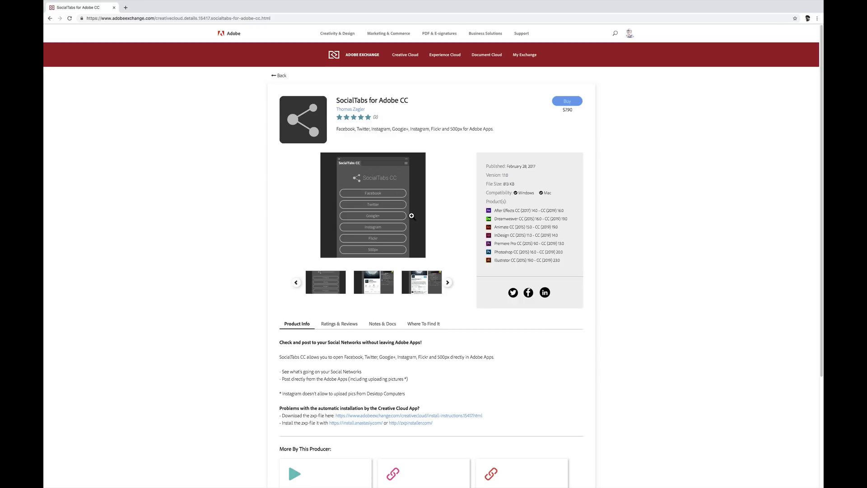
# Buy SocialTabs for Adobe CC and accept its End-User License Agreement
pyautogui.click(568, 105)
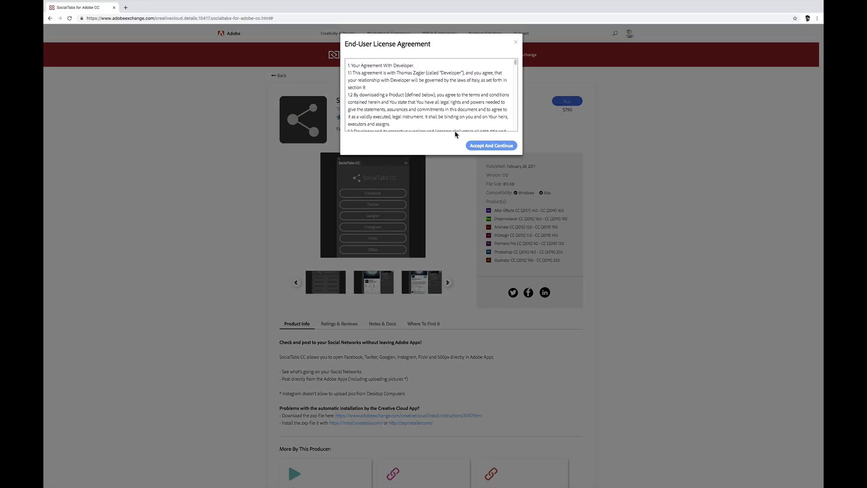
pyautogui.click(506, 151)
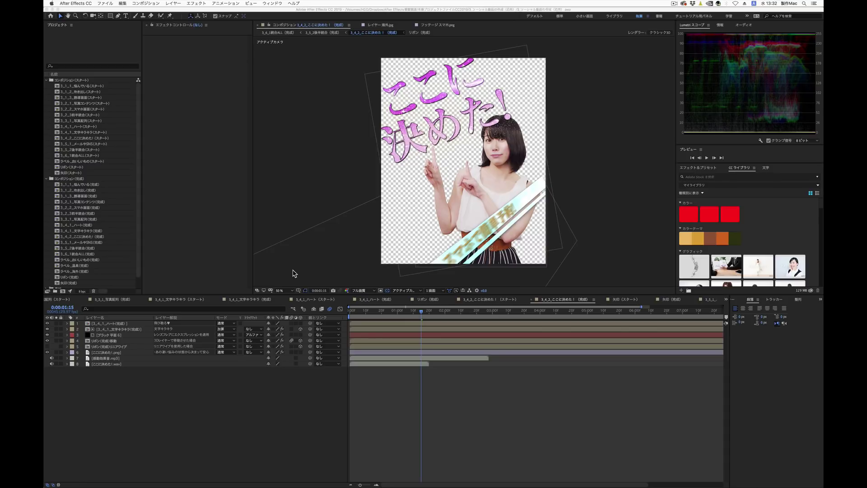
# In After Effects, open the SocialTabs CC panel from Window > Extensions
pyautogui.click(203, 55)
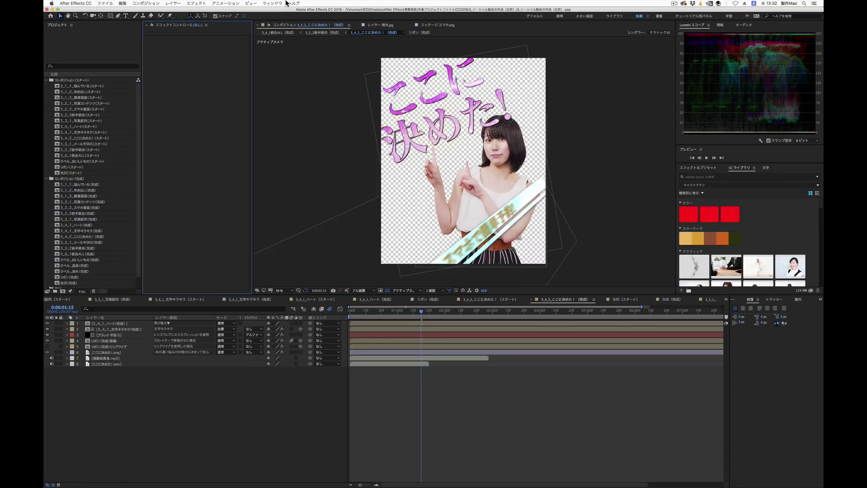
pyautogui.click(273, 4)
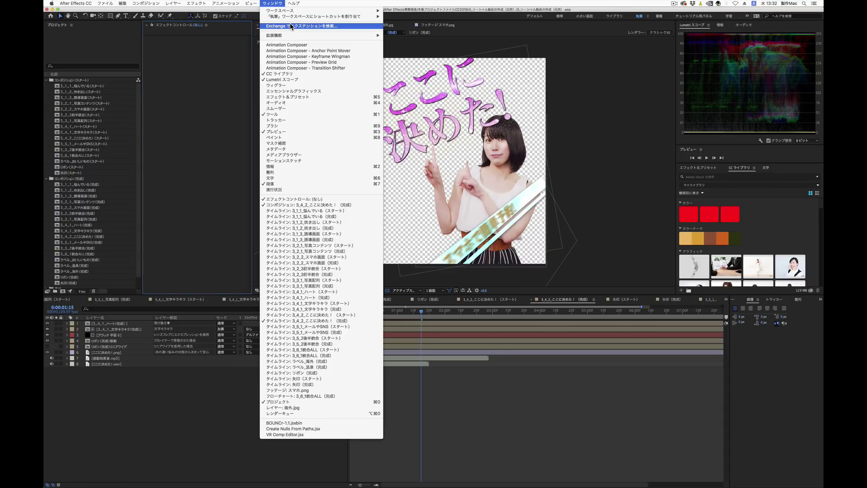
pyautogui.moveTo(292, 36)
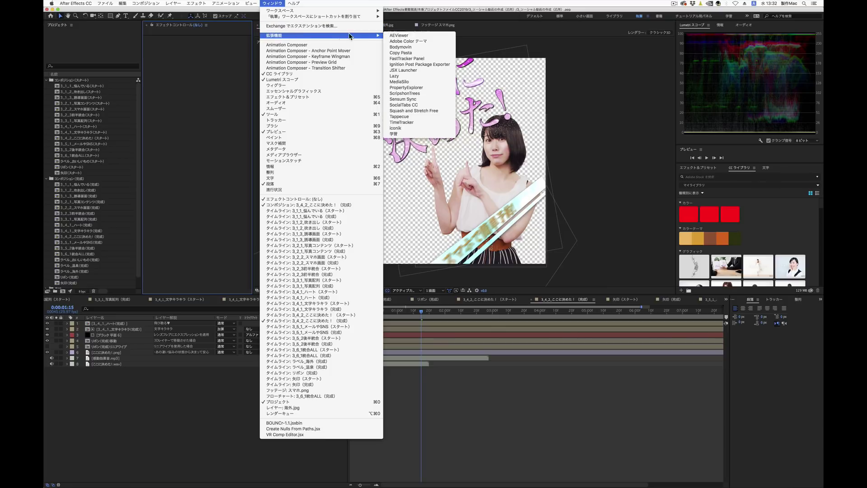
pyautogui.click(424, 105)
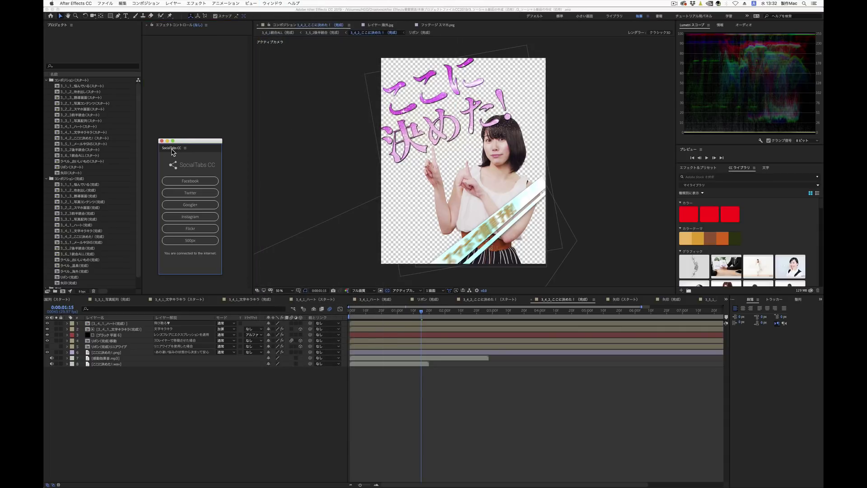
# Dock the SocialTabs CC panel below Effect Controls, then open Twitter and move its window aside
pyautogui.moveTo(174, 150); pyautogui.dragTo(164, 27)
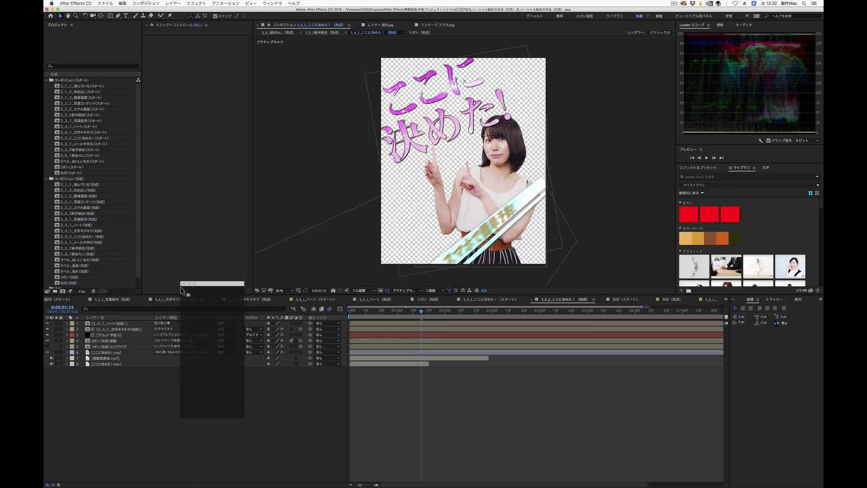
pyautogui.moveTo(164, 27); pyautogui.dragTo(181, 290)
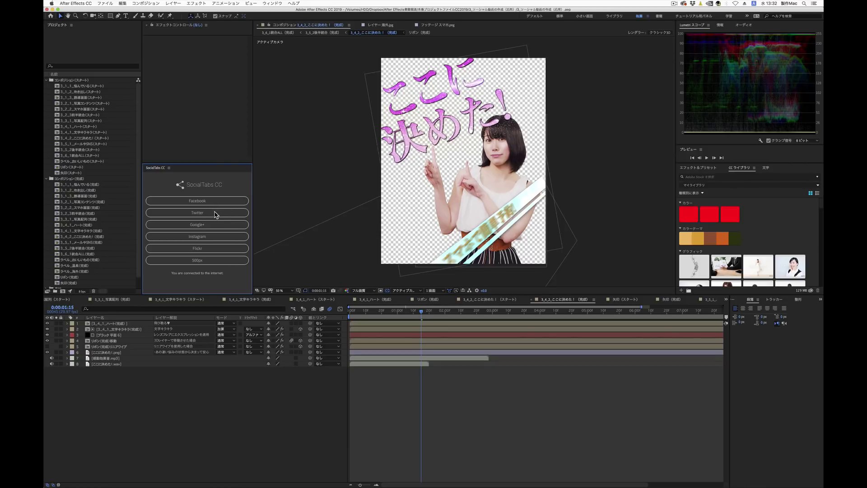
pyautogui.click(215, 214)
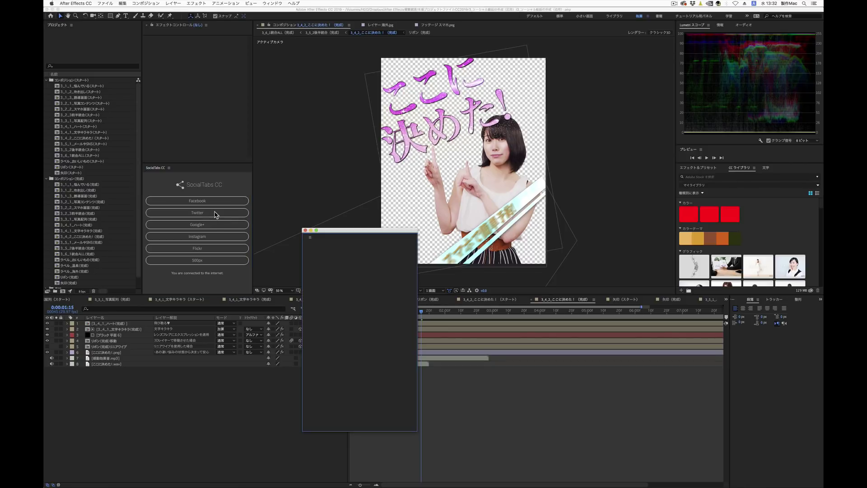
pyautogui.moveTo(356, 234); pyautogui.dragTo(132, 97)
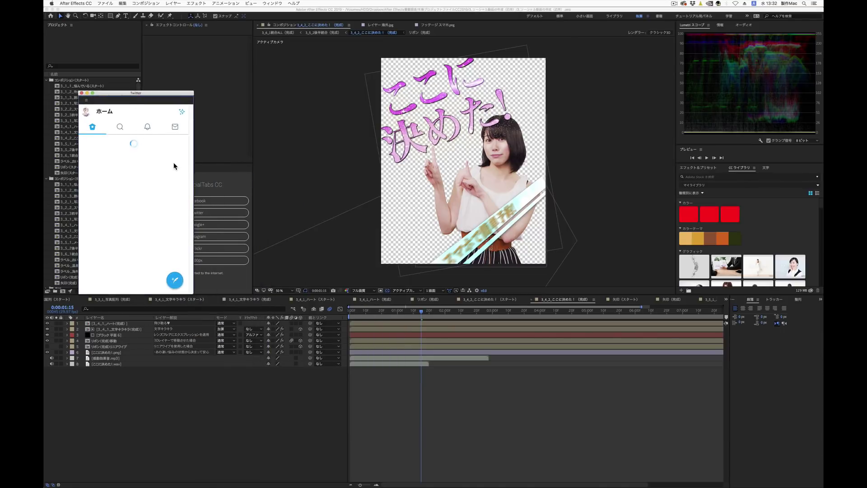
pyautogui.scroll(-3, 175, 166)
pyautogui.scroll(-5, 174, 166)
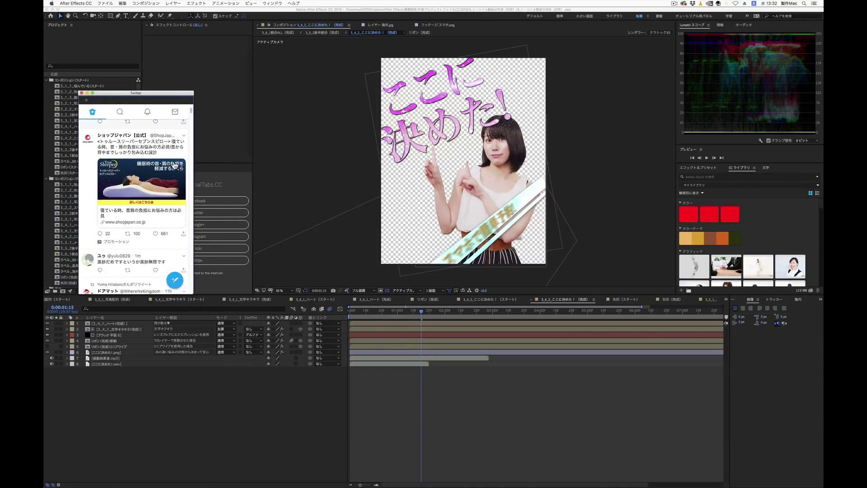
pyautogui.moveTo(147, 94); pyautogui.dragTo(119, 227)
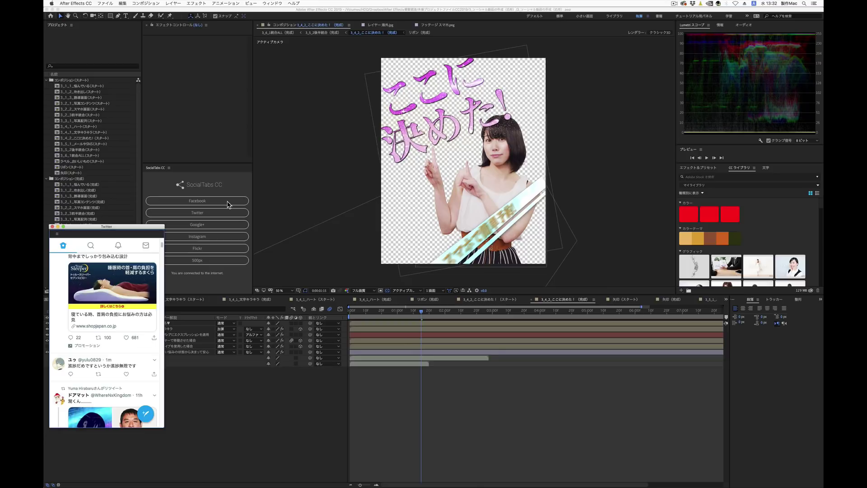
pyautogui.click(227, 202)
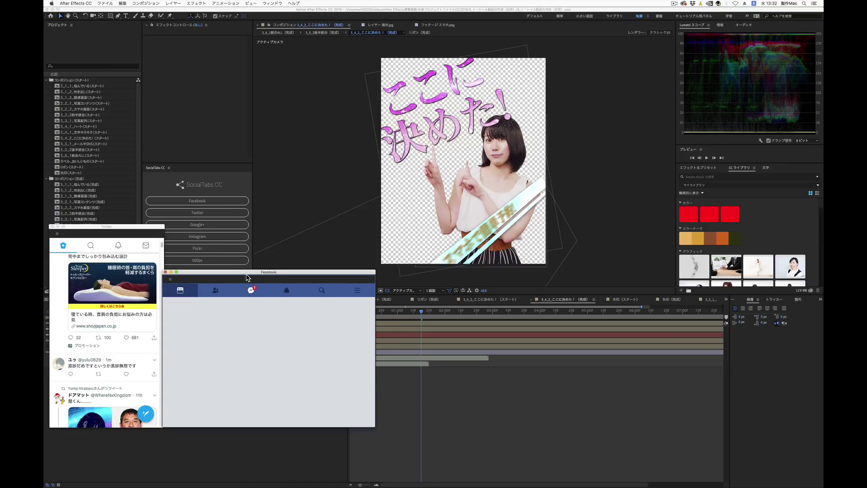
pyautogui.moveTo(248, 277)
pyautogui.mouseDown()
pyautogui.moveTo(241, 254)
pyautogui.moveTo(240, 295)
pyautogui.mouseUp()
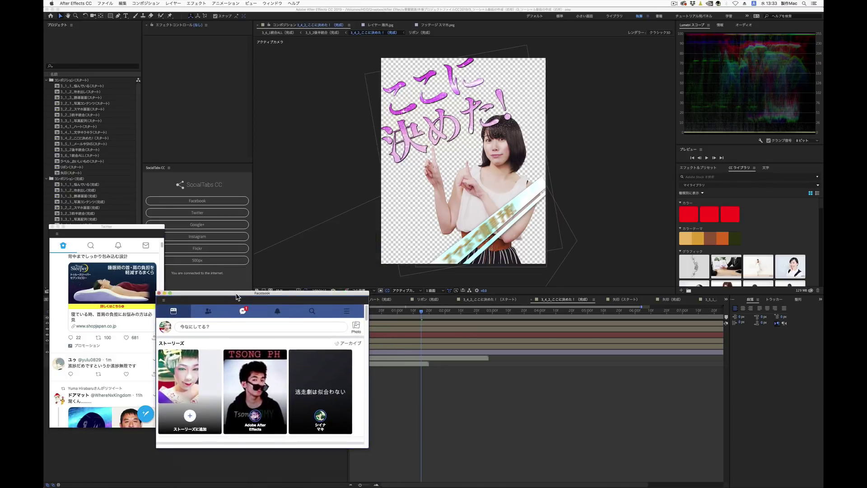
pyautogui.click(161, 291)
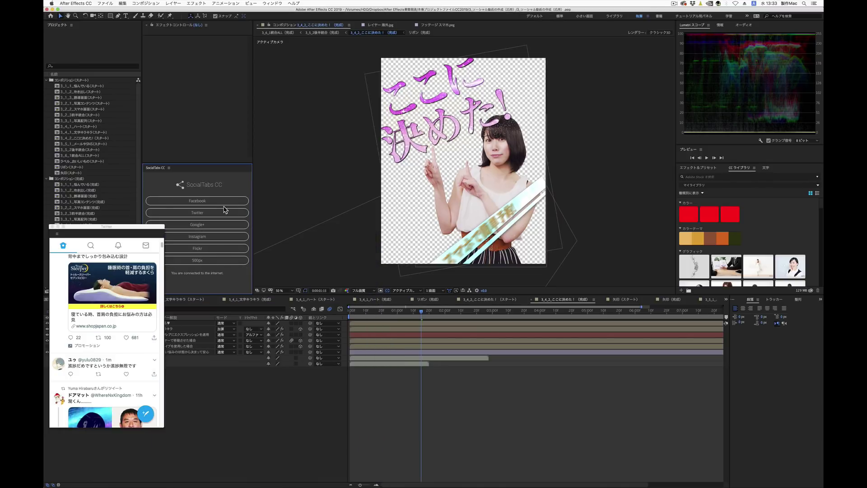